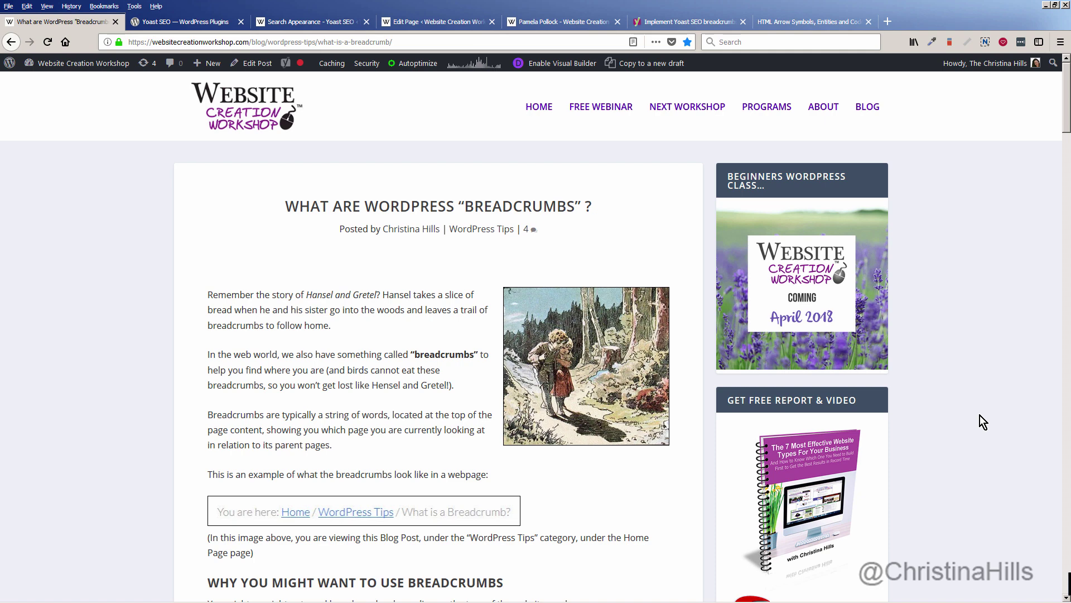
# View the coach page's trail: Home → WordPress Examples → Websites for Coaches → page title.
pyautogui.click(202, 17)
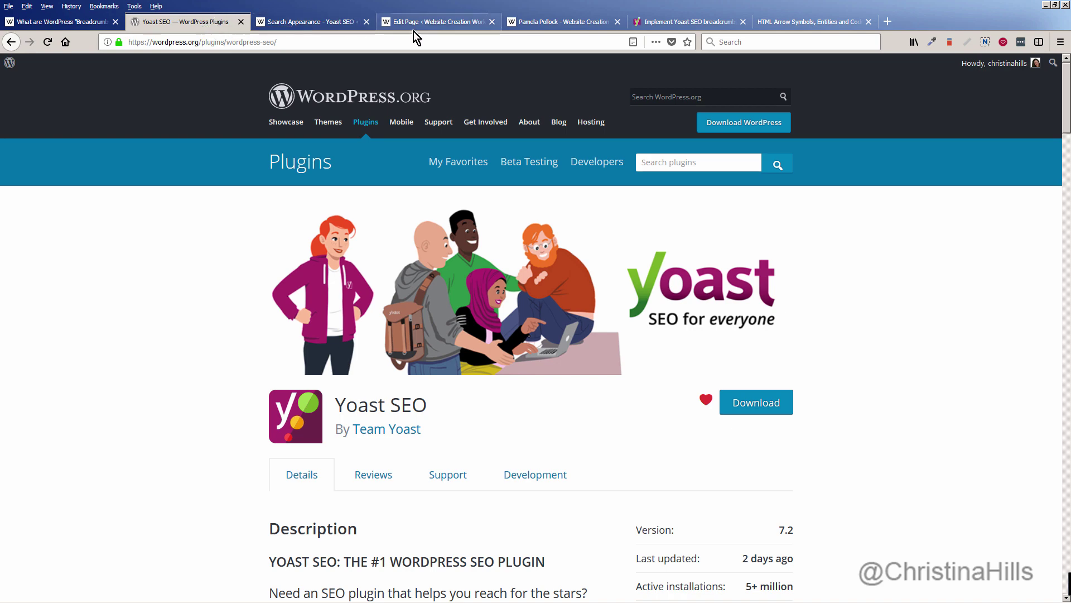
pyautogui.click(550, 26)
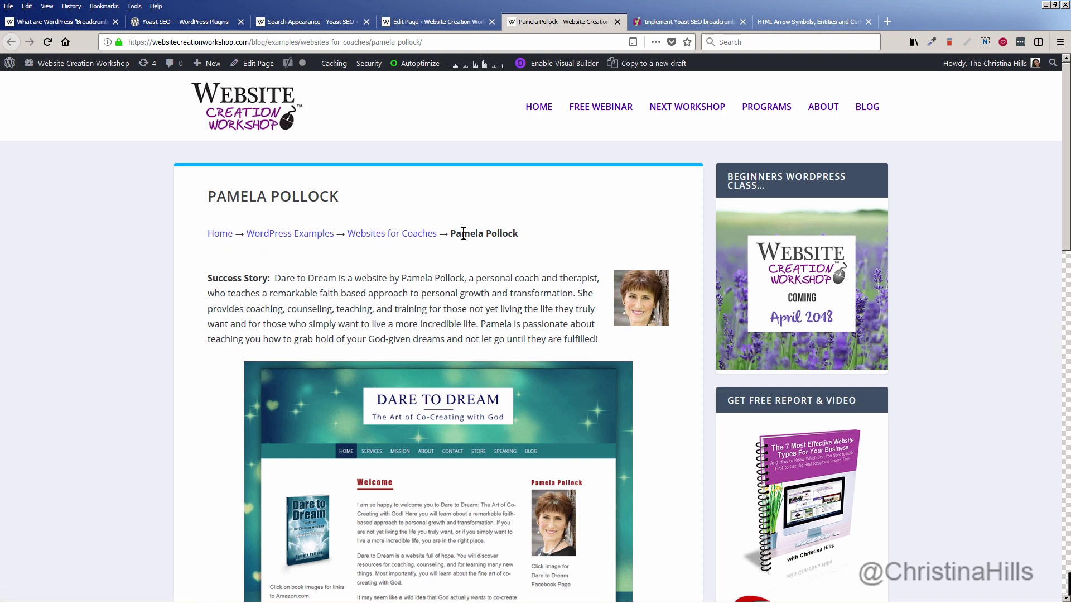
# Follow the Websites for Coaches breadcrumb, come back, and return to the Yoast SEO plugin page.
pyautogui.click(385, 239)
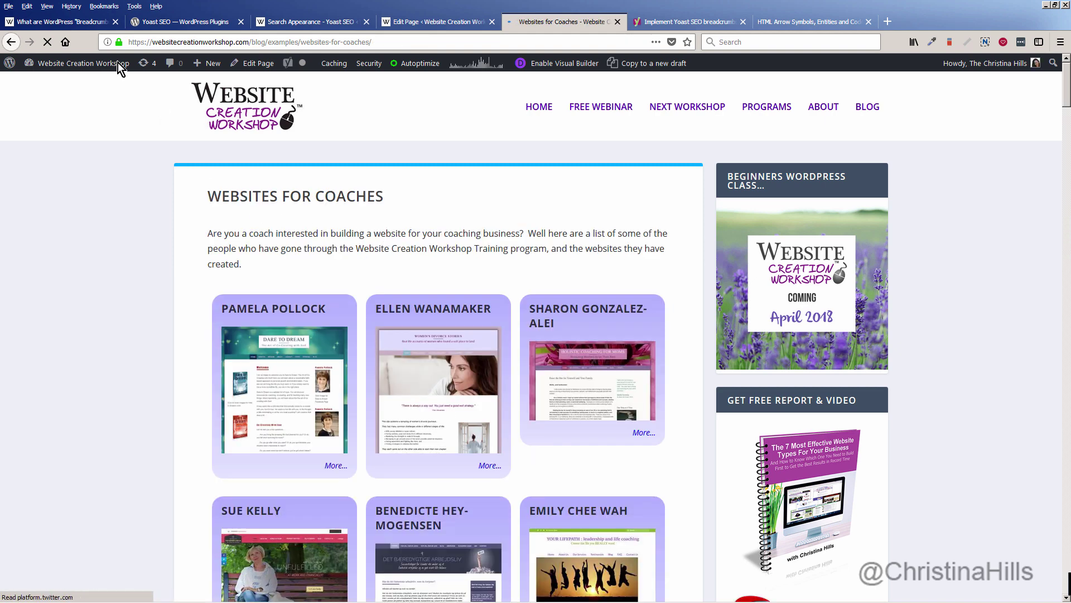
pyautogui.click(13, 42)
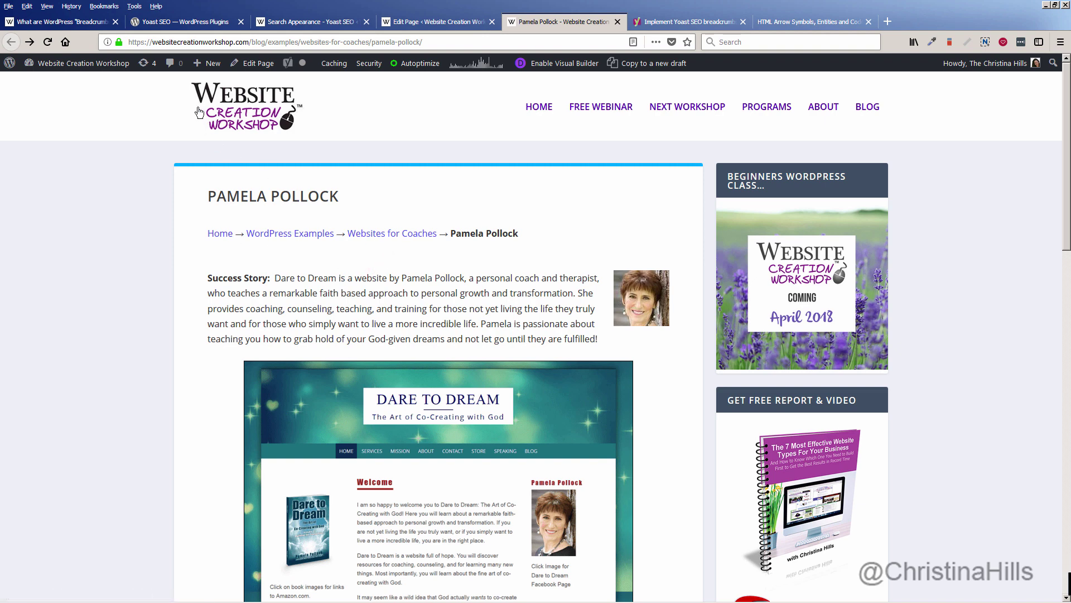
pyautogui.click(182, 28)
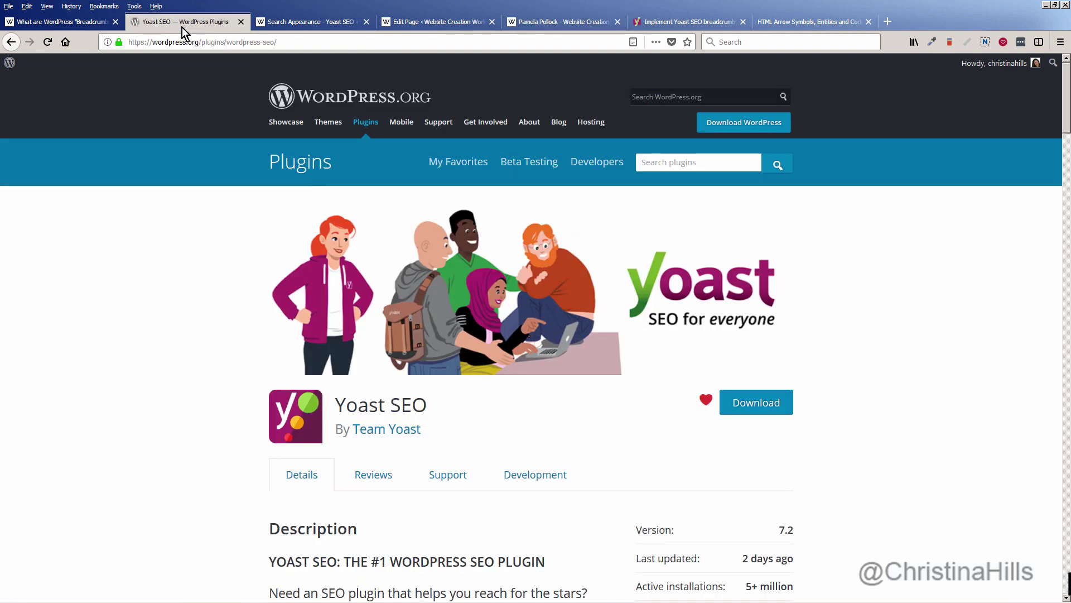
# Show Yoast Search Appearance's Breadcrumbs settings: breadcrumbs Enabled, → separator.
pyautogui.click(302, 22)
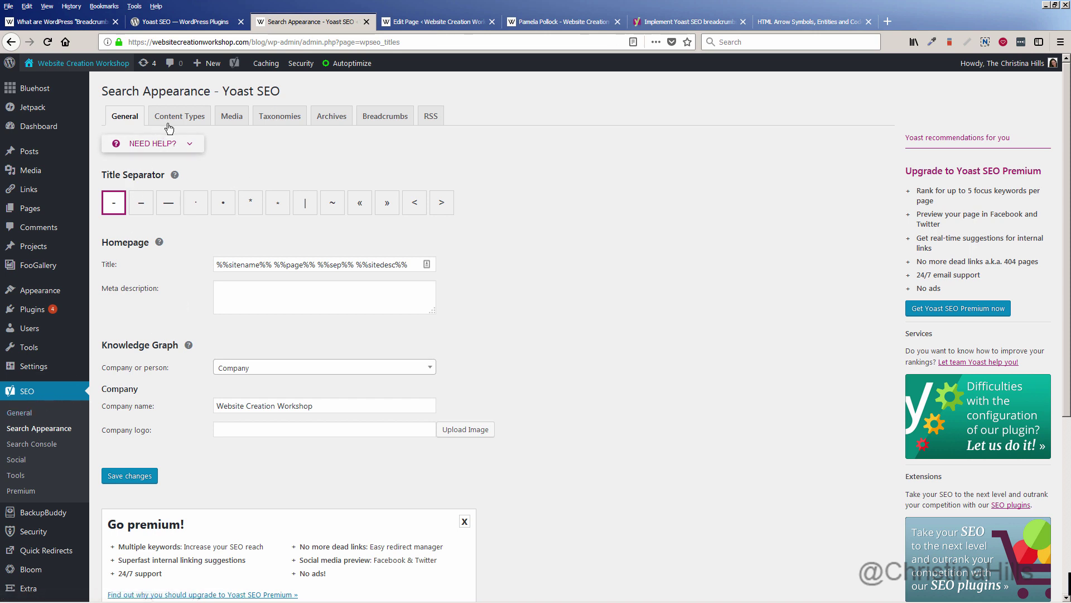
pyautogui.click(385, 117)
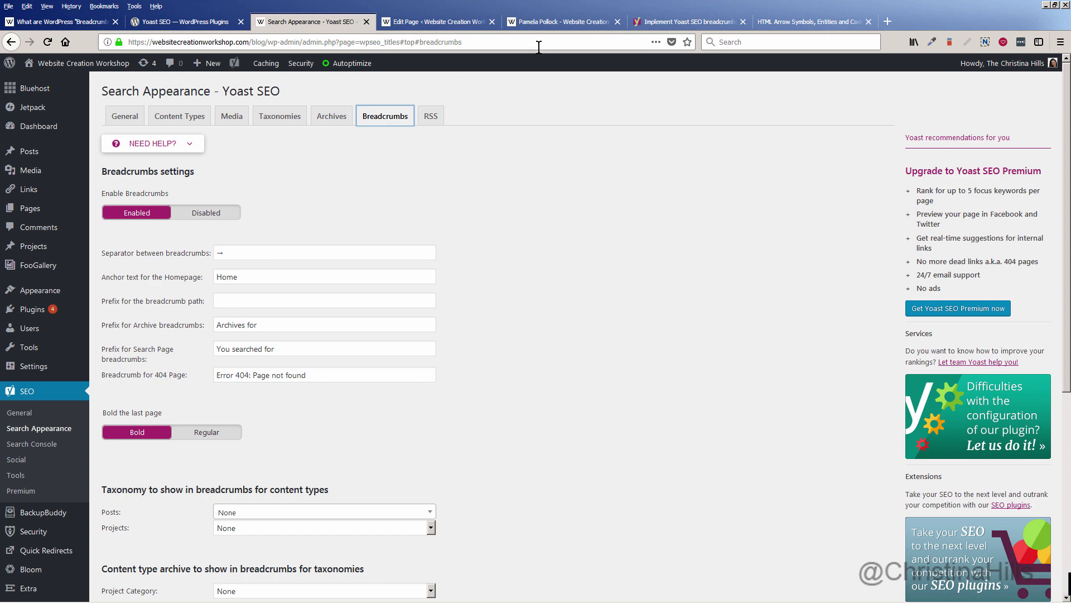
# Compare the → separator setting against the coach page's trail, then bring up the HTML arrow symbols reference.
pyautogui.click(544, 26)
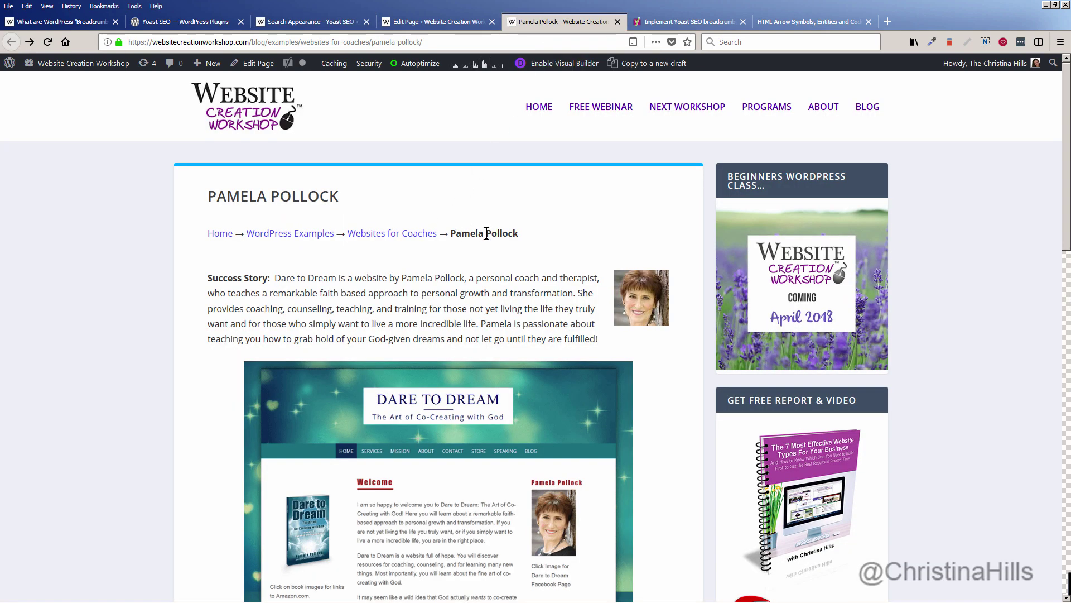
pyautogui.click(296, 26)
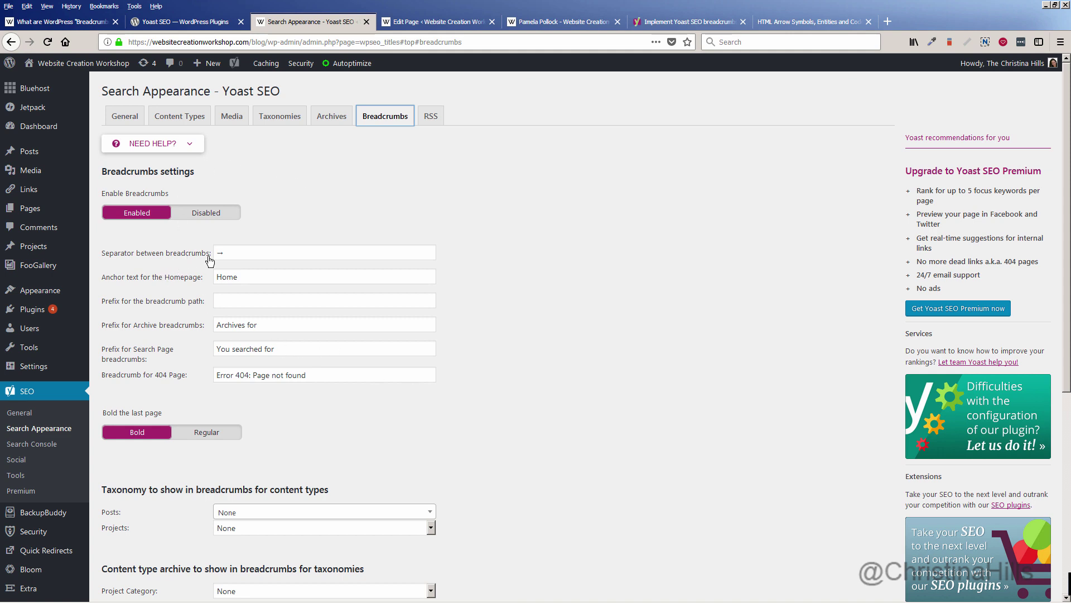
pyautogui.click(565, 21)
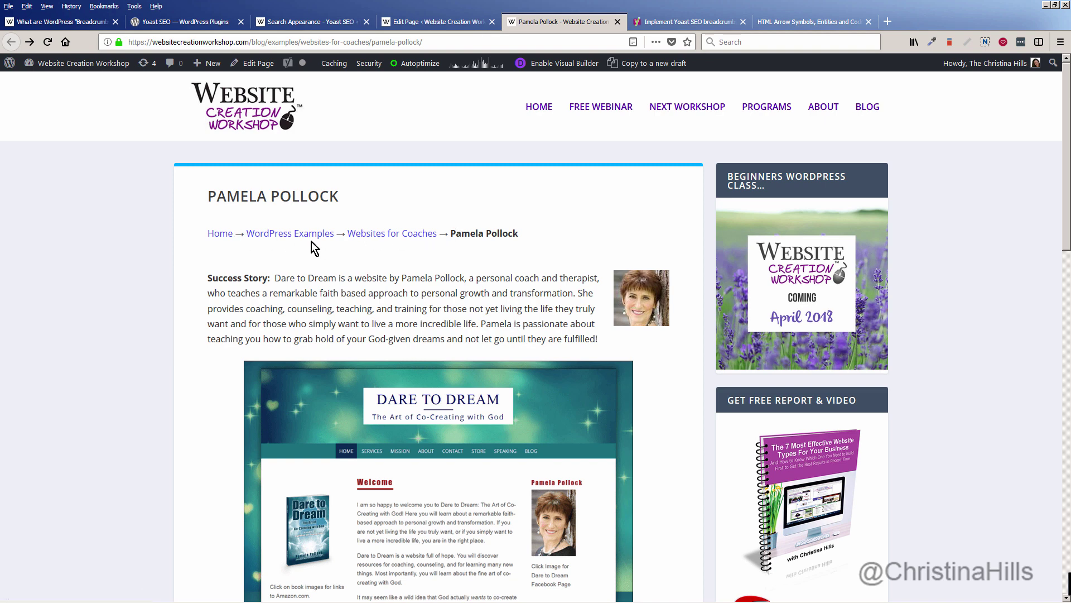
pyautogui.click(795, 28)
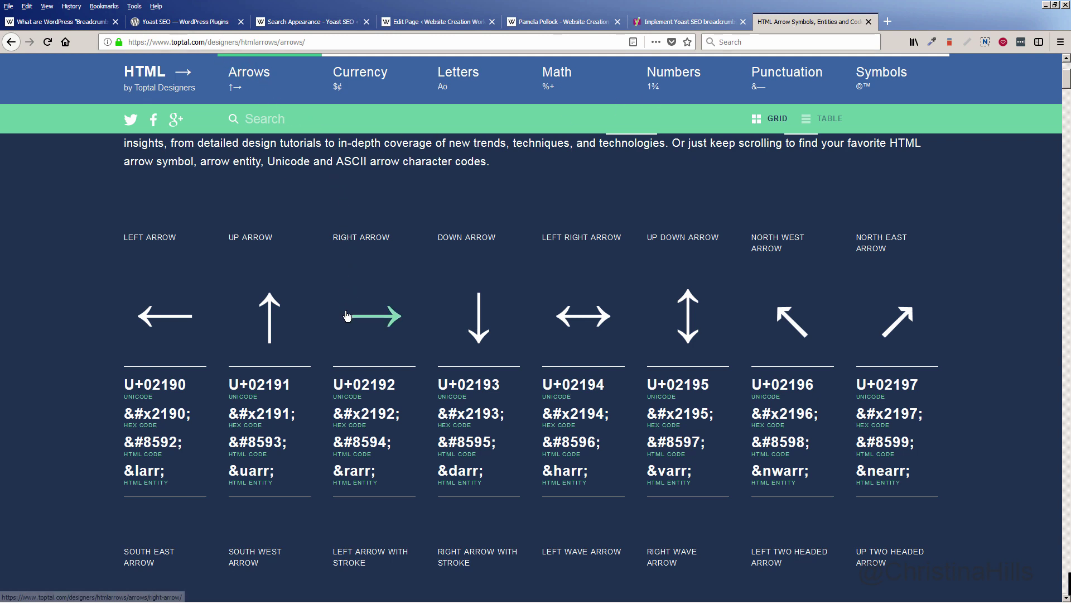
# Select the Right Arrow (→) glyph on the Toptal page and return to the Yoast breadcrumb settings.
pyautogui.moveTo(418, 318); pyautogui.dragTo(354, 314)
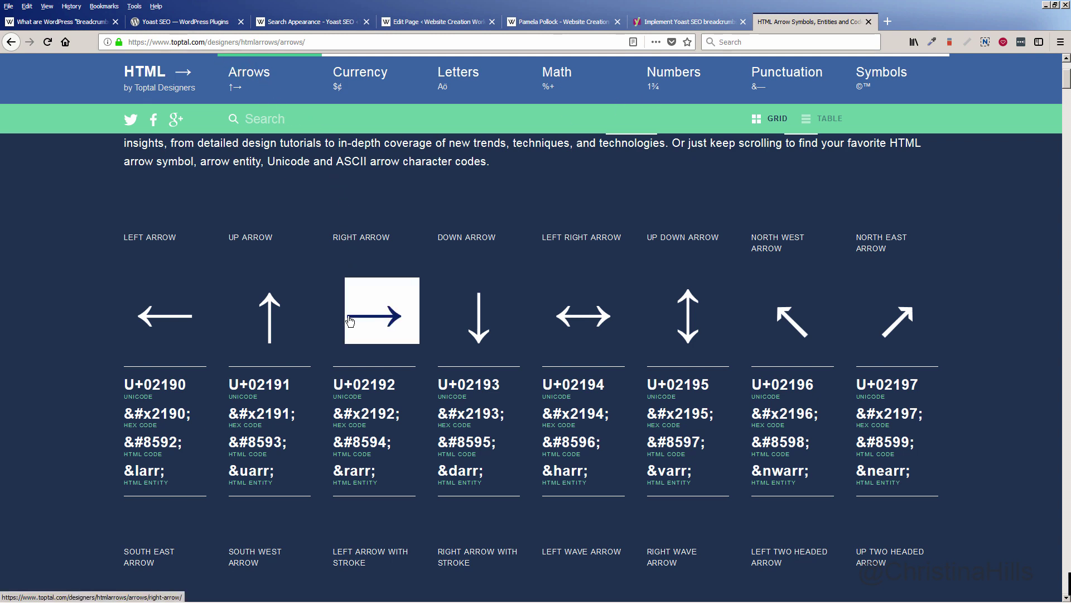
pyautogui.click(397, 229)
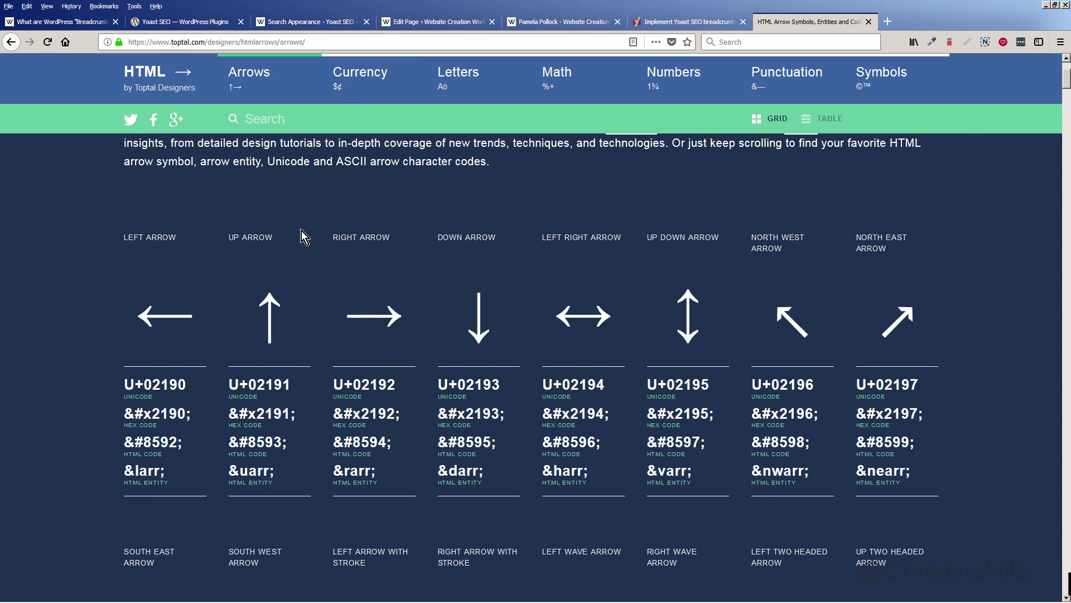
pyautogui.scroll(5, 301, 237)
pyautogui.scroll(-4, 385, 310)
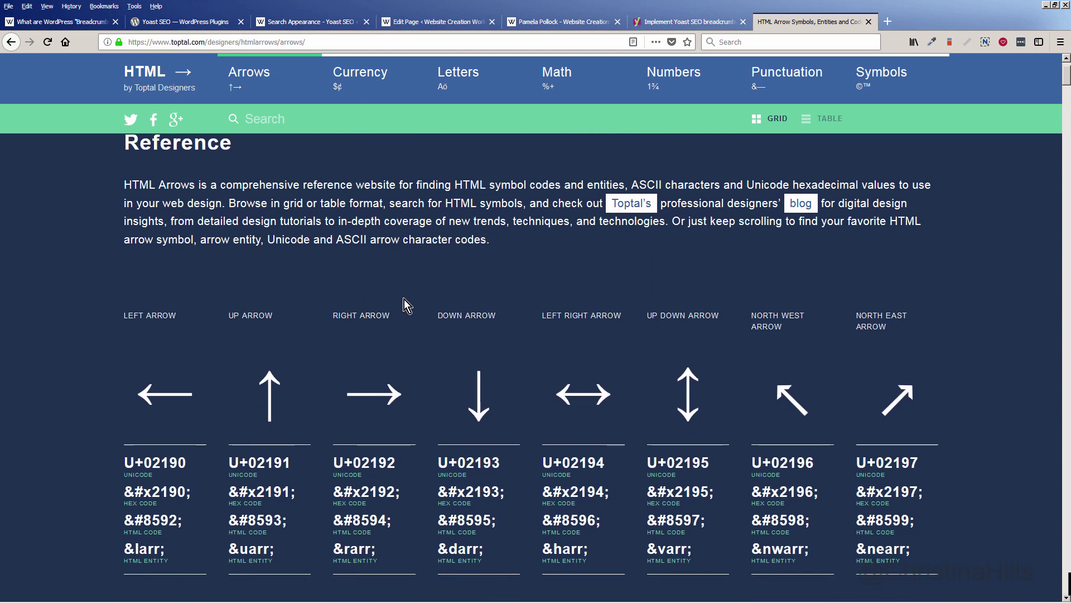
pyautogui.scroll(3, 404, 306)
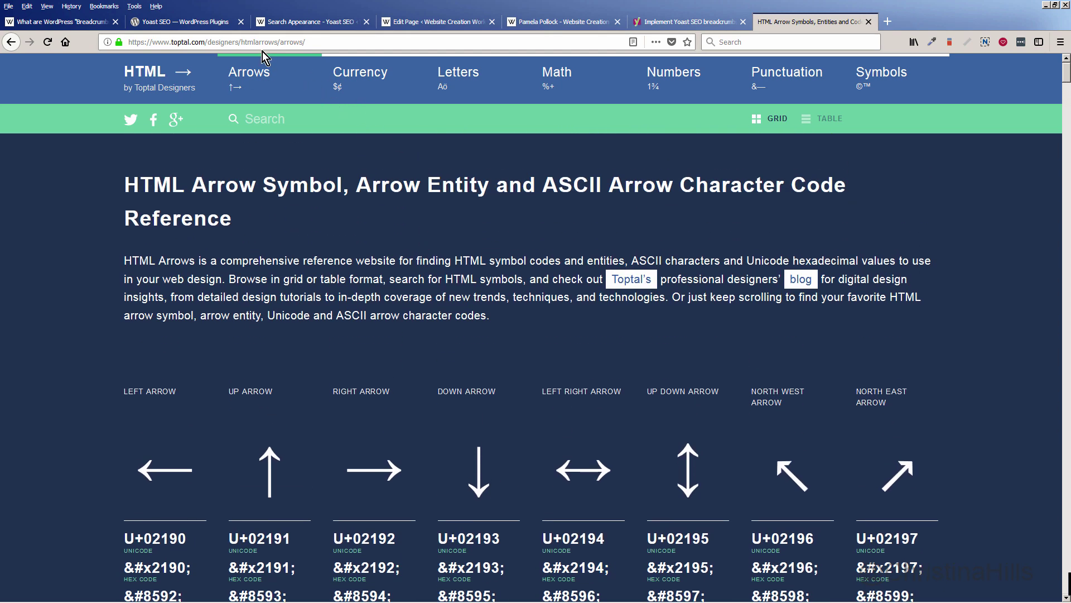
pyautogui.click(274, 23)
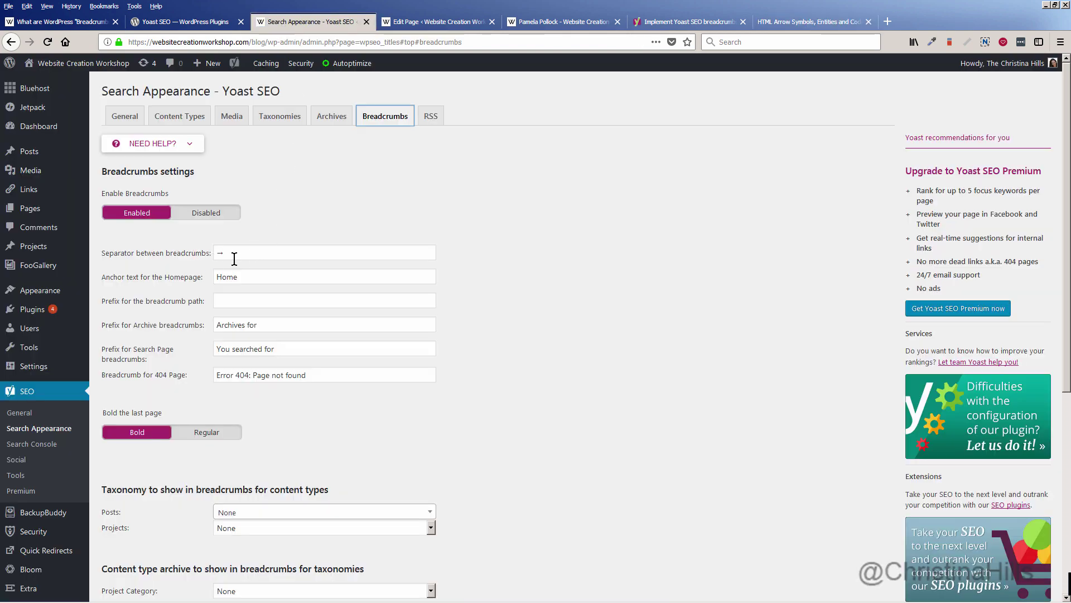
# Switch to the 'Implement Yoast SEO breadcrumbs' article and view it from the top.
pyautogui.scroll(-5, 349, 343)
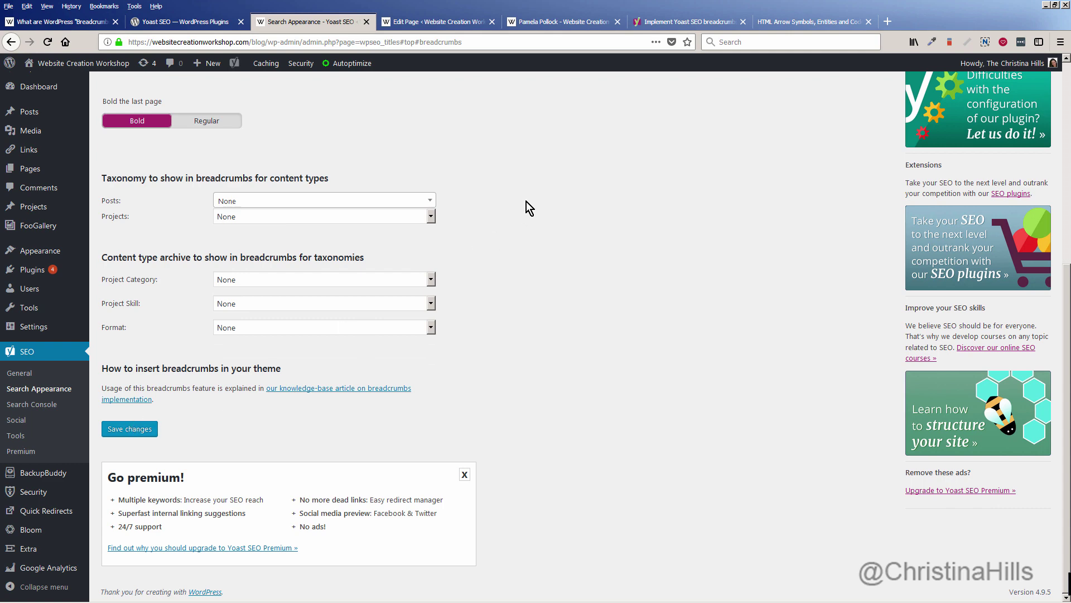
pyautogui.scroll(5, 527, 202)
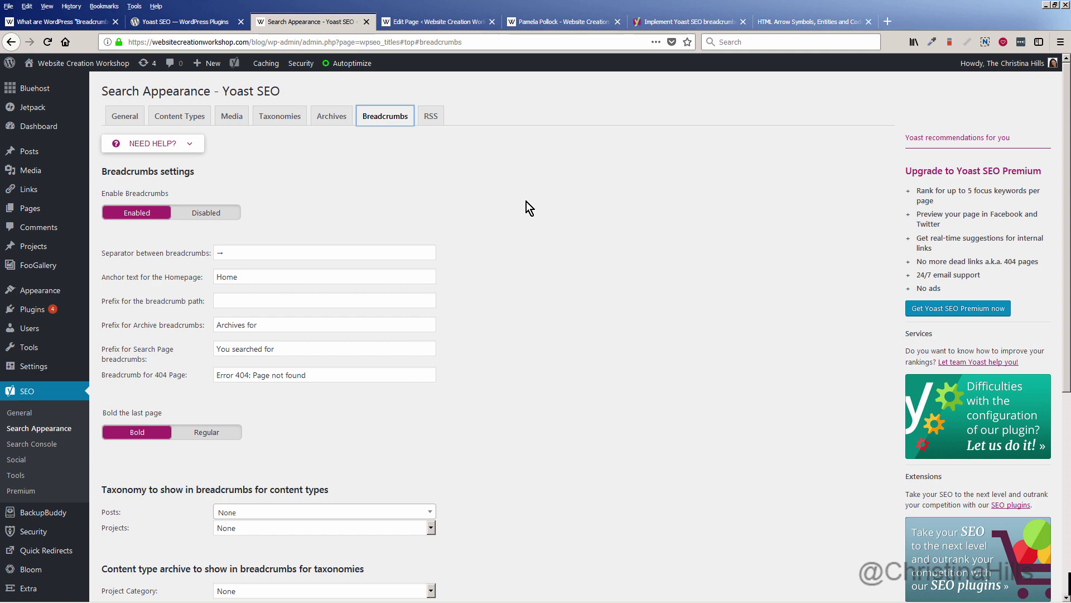
pyautogui.click(676, 18)
pyautogui.scroll(10, 683, 146)
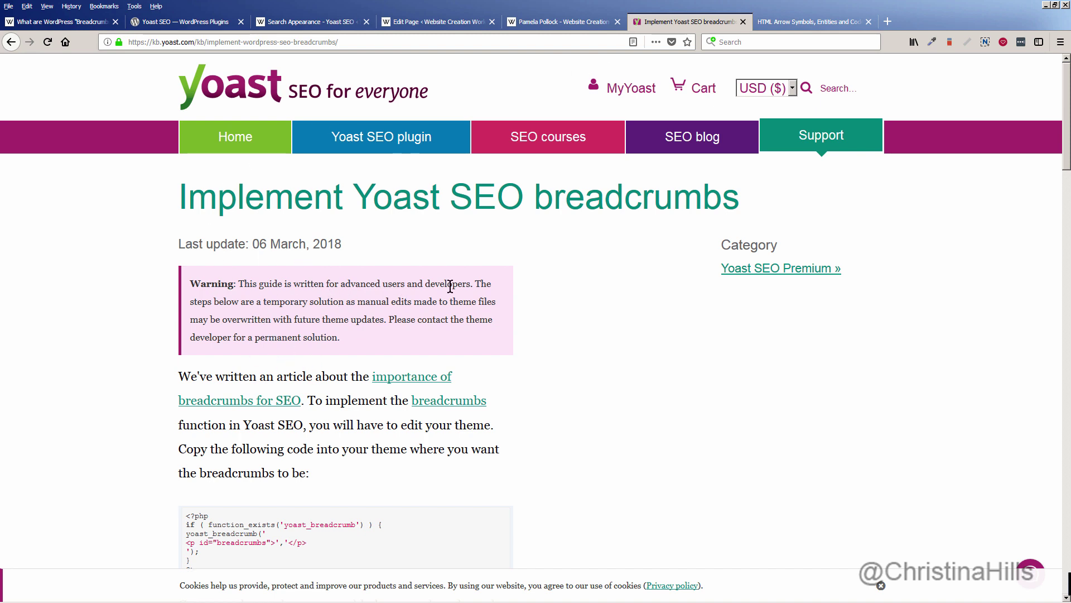
# Scroll to the shortcode box and select the full [wpseo_breadcrumb] shortcode.
pyautogui.scroll(-3, 332, 338)
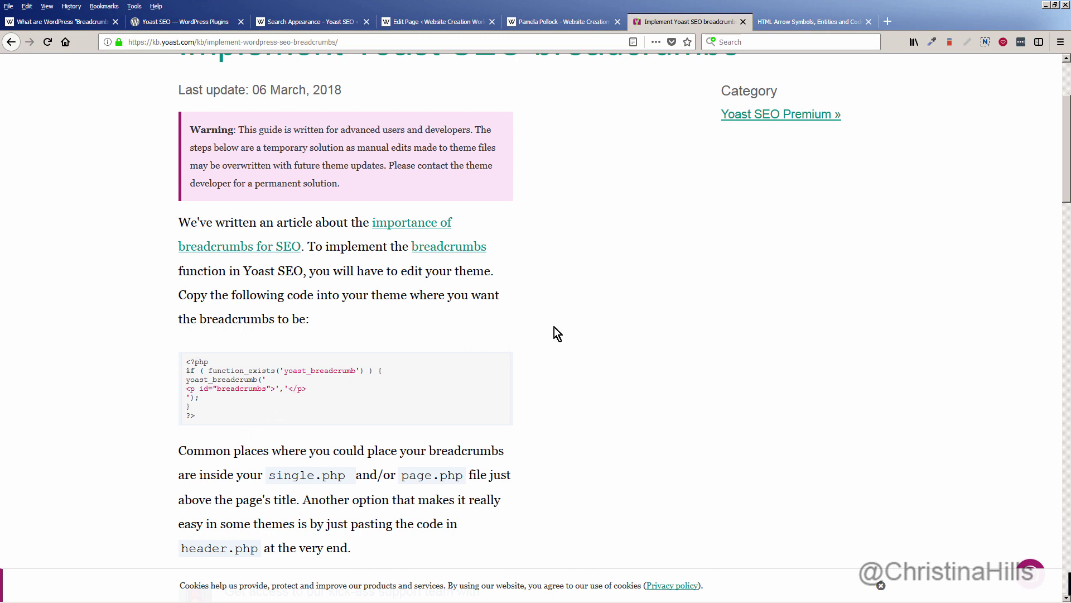
pyautogui.scroll(4, 555, 327)
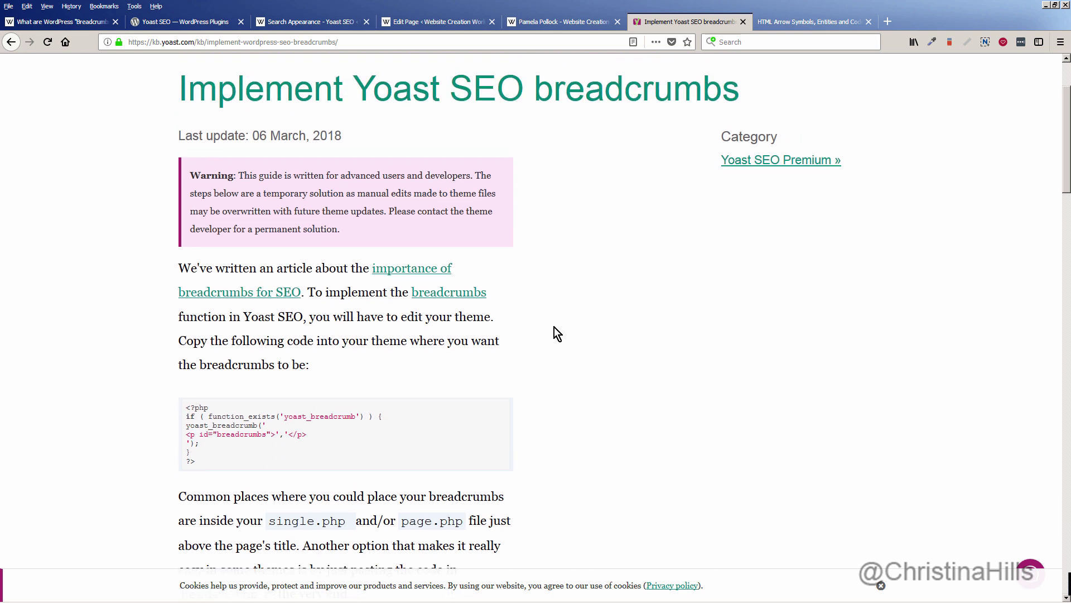
pyautogui.scroll(-6, 555, 327)
pyautogui.scroll(-8, 554, 327)
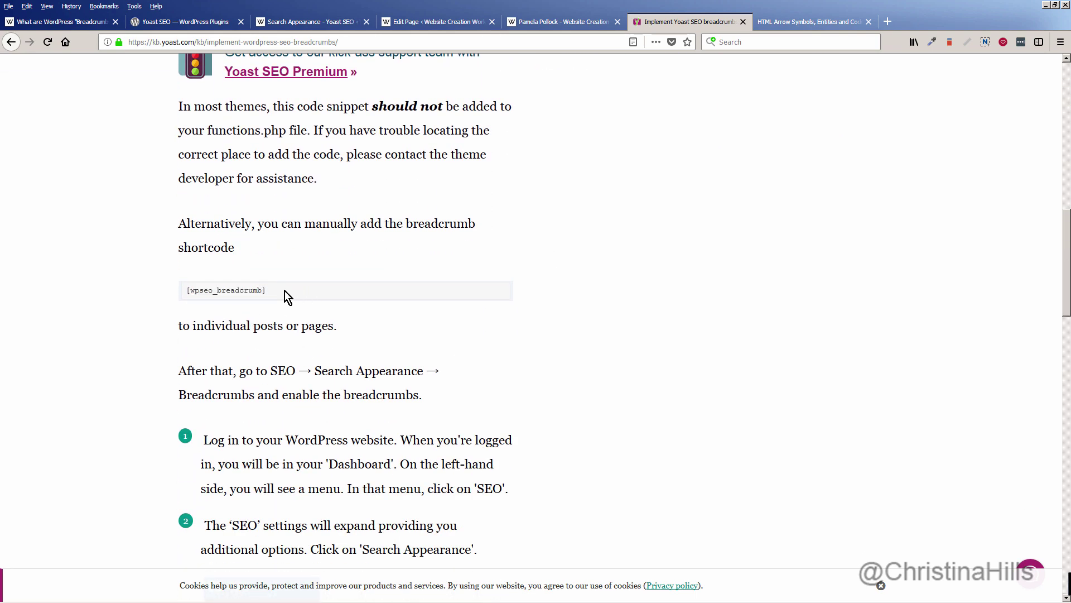
pyautogui.moveTo(286, 291); pyautogui.dragTo(183, 296)
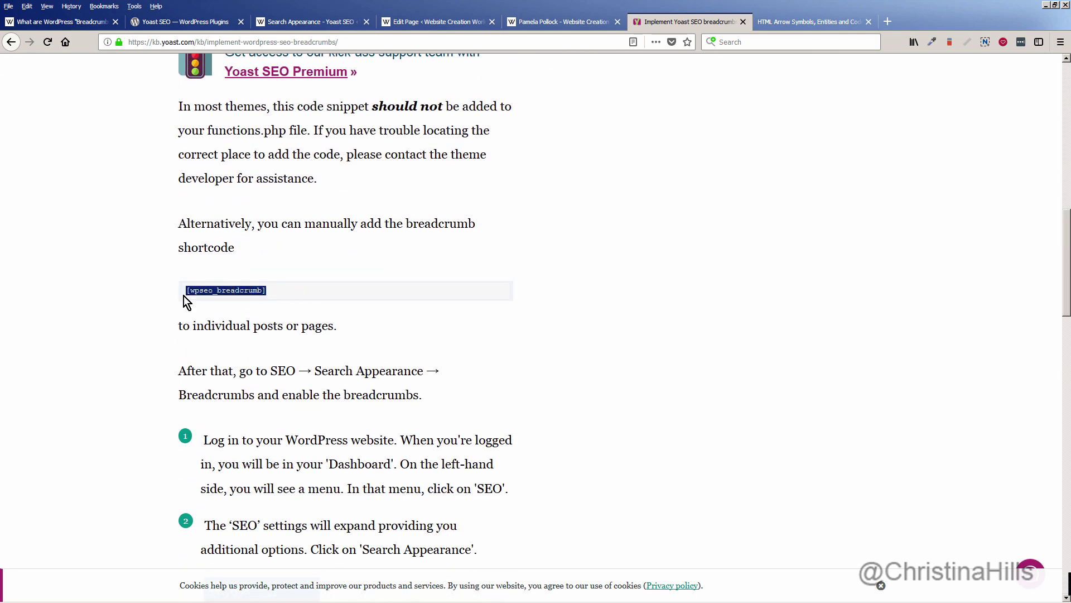
pyautogui.click(276, 262)
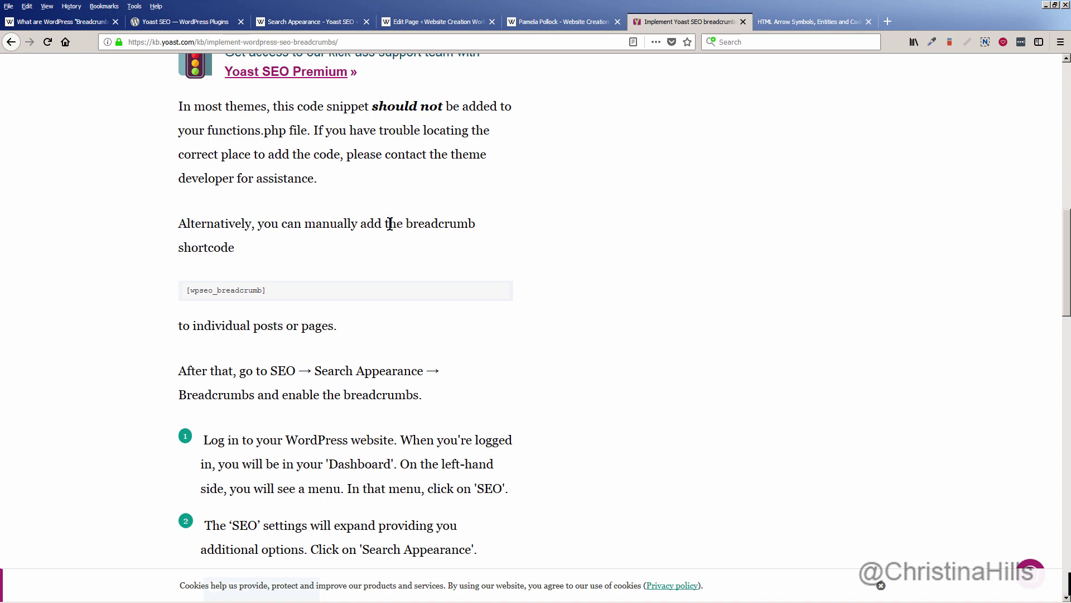
pyautogui.tripleClick(239, 292)
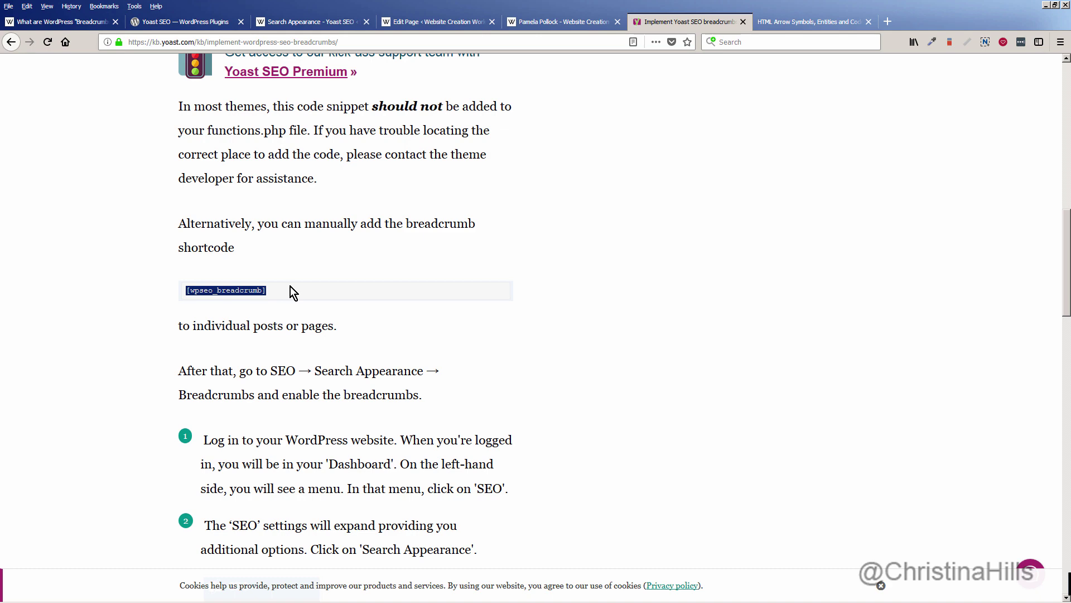
# Check the [wpseo_breadcrumb] shortcode in the page editor, then view the live page's breadcrumbs.
pyautogui.click(438, 26)
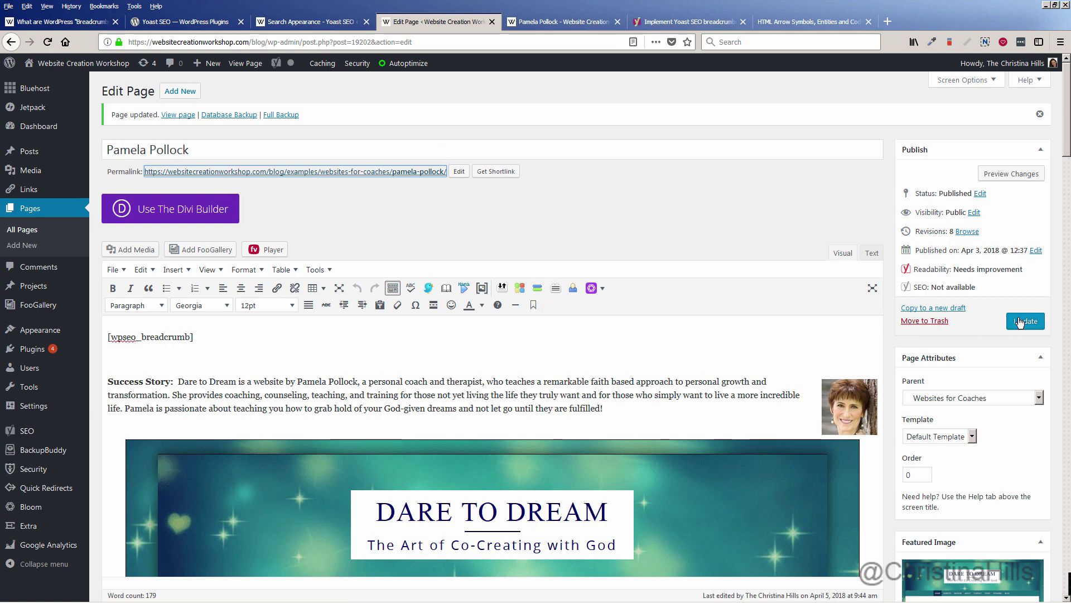
pyautogui.click(557, 26)
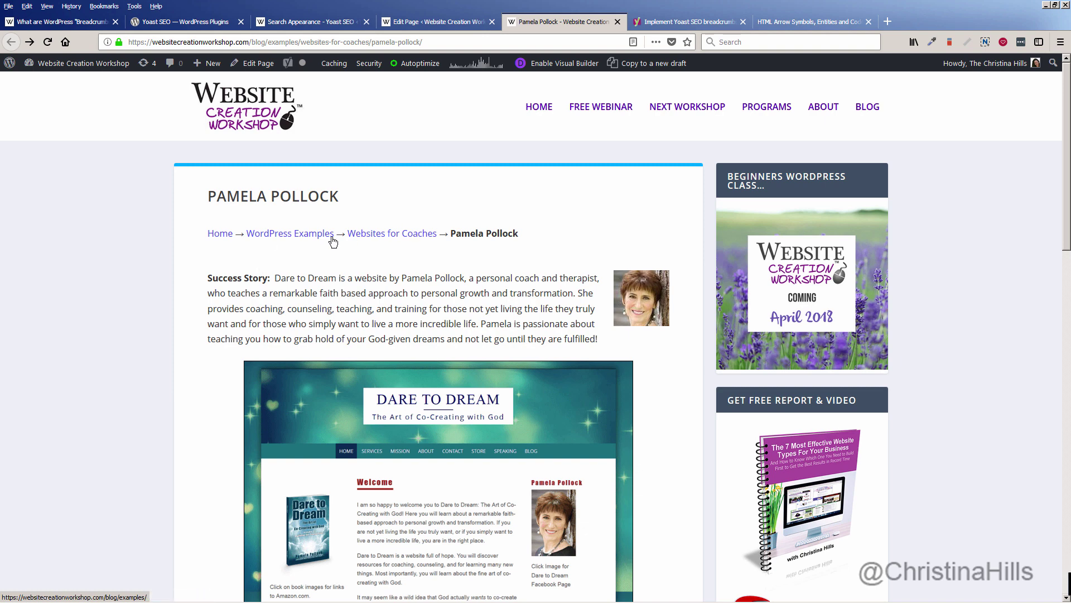
# Test the Websites for Coaches breadcrumb link by visiting another coach page and going back.
pyautogui.click(687, 23)
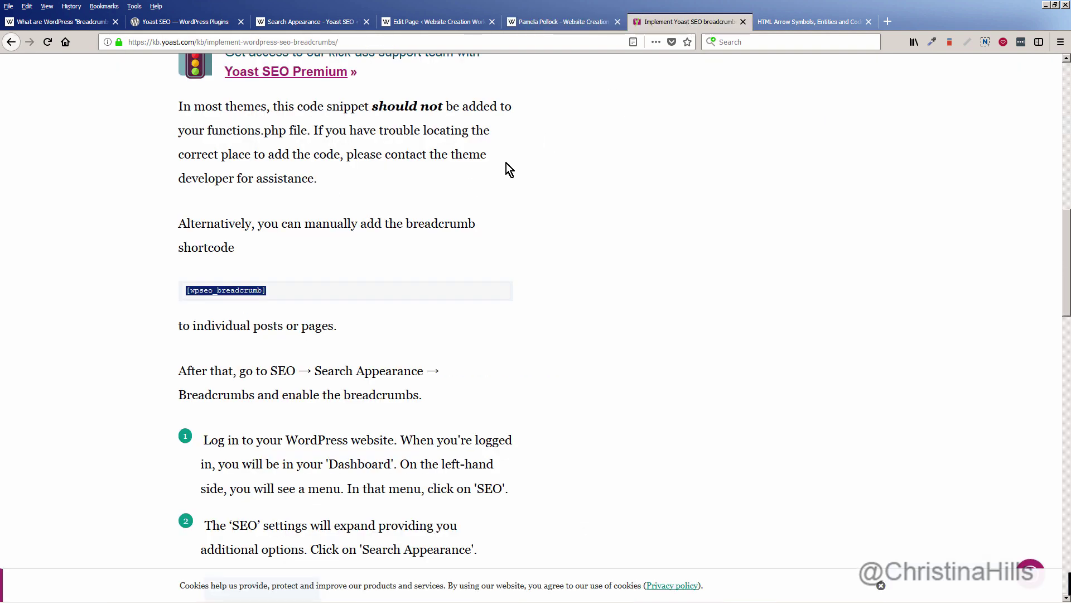
pyautogui.click(537, 23)
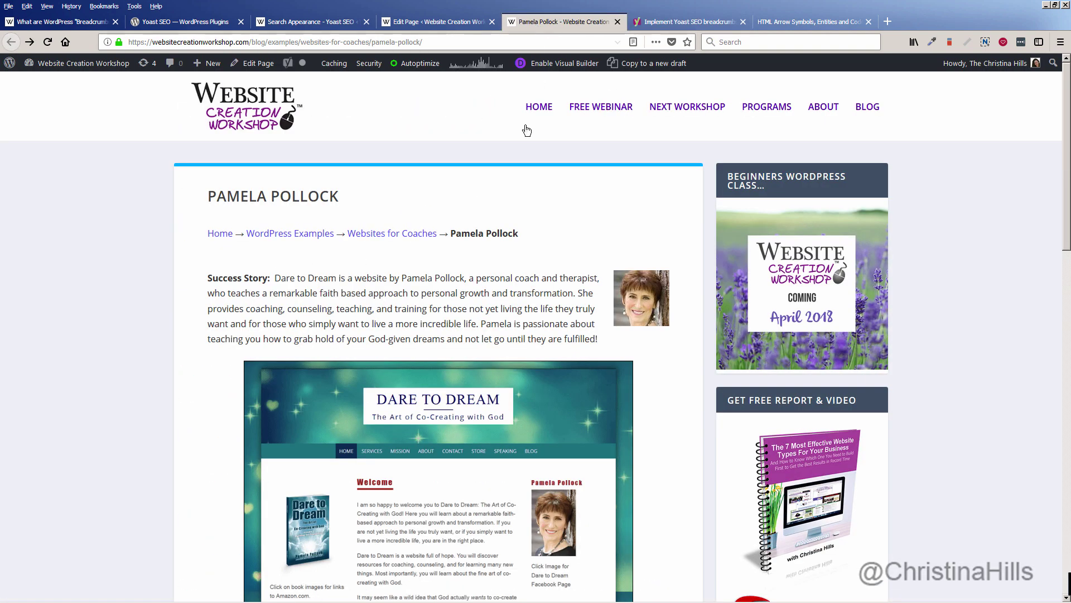
pyautogui.click(400, 235)
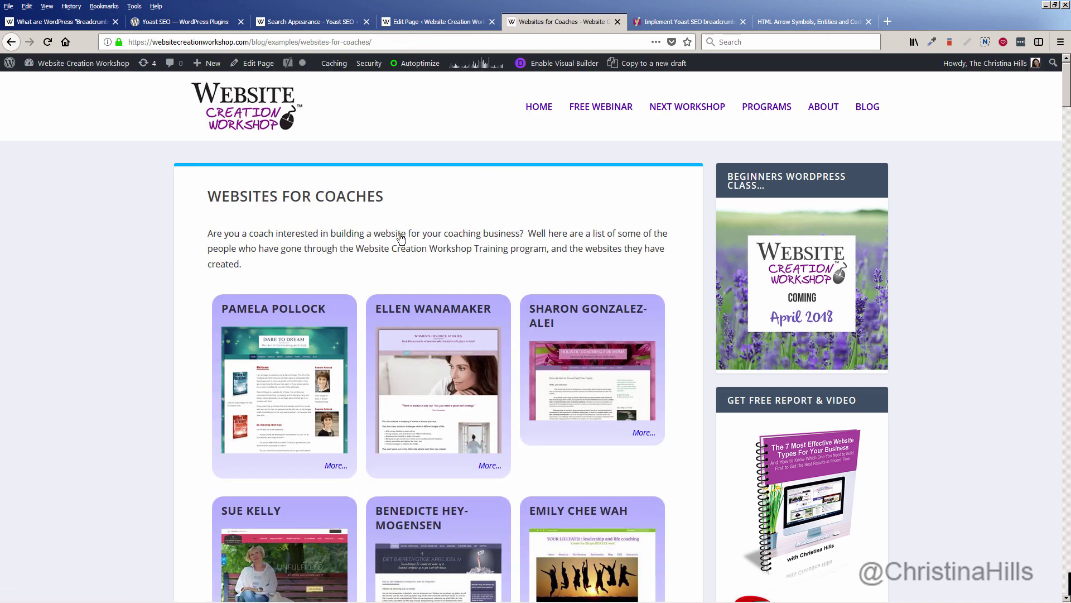
pyautogui.click(463, 398)
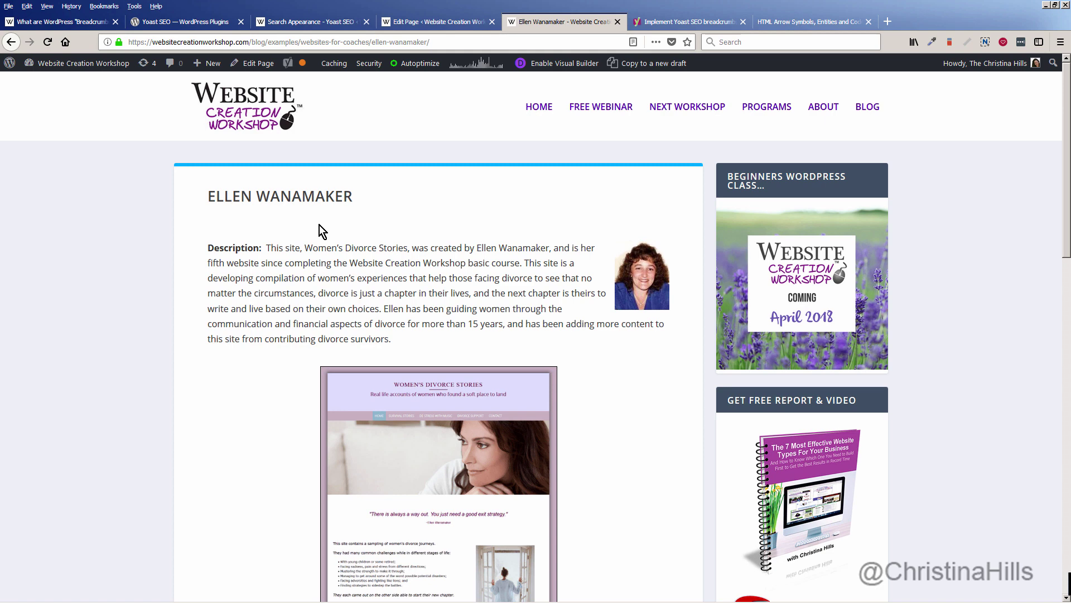
pyautogui.click(11, 41)
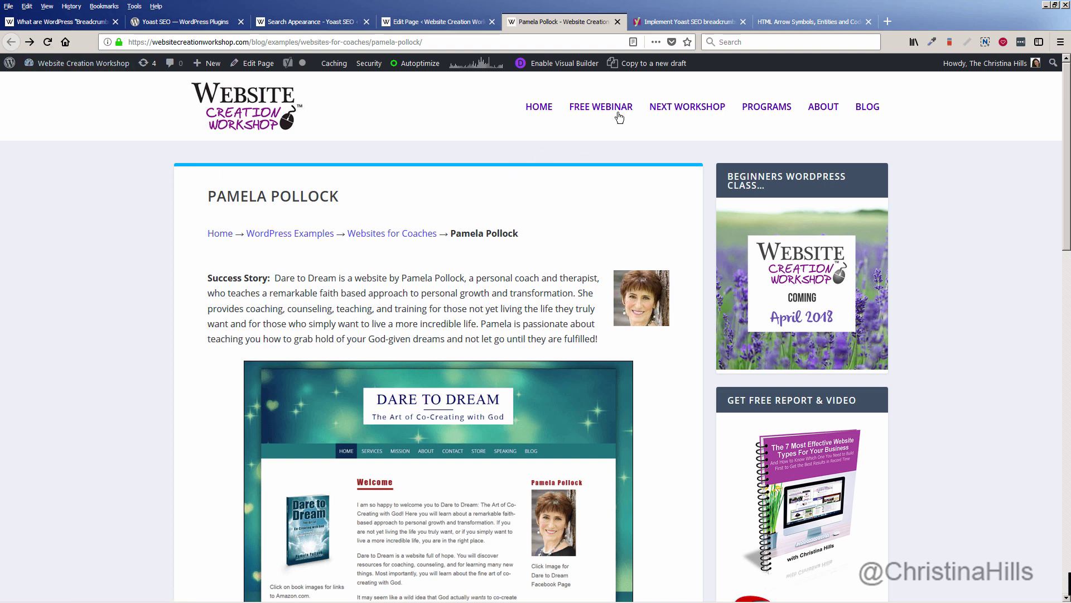
# Deselect the shortcode, read the breadcrumbs explainer, then go to the site's About page.
pyautogui.click(660, 27)
pyautogui.click(502, 230)
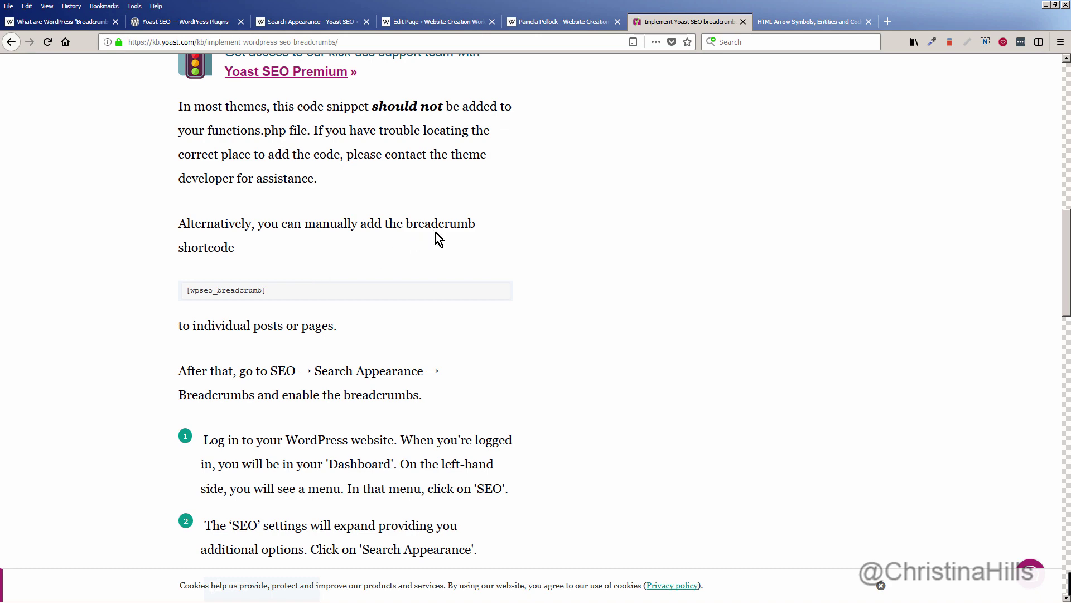
pyautogui.click(66, 28)
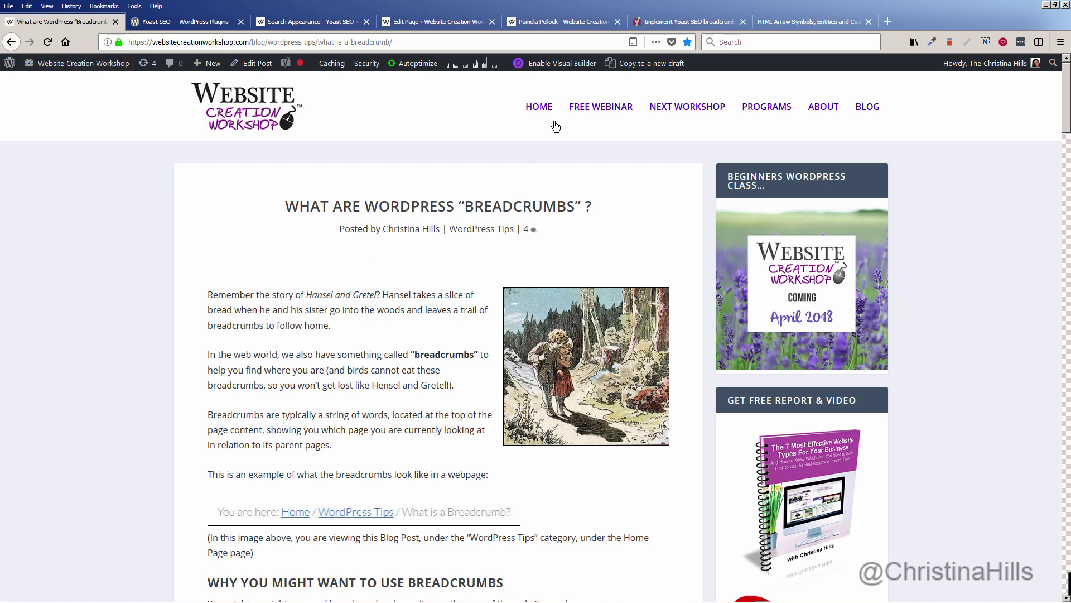
pyautogui.click(545, 25)
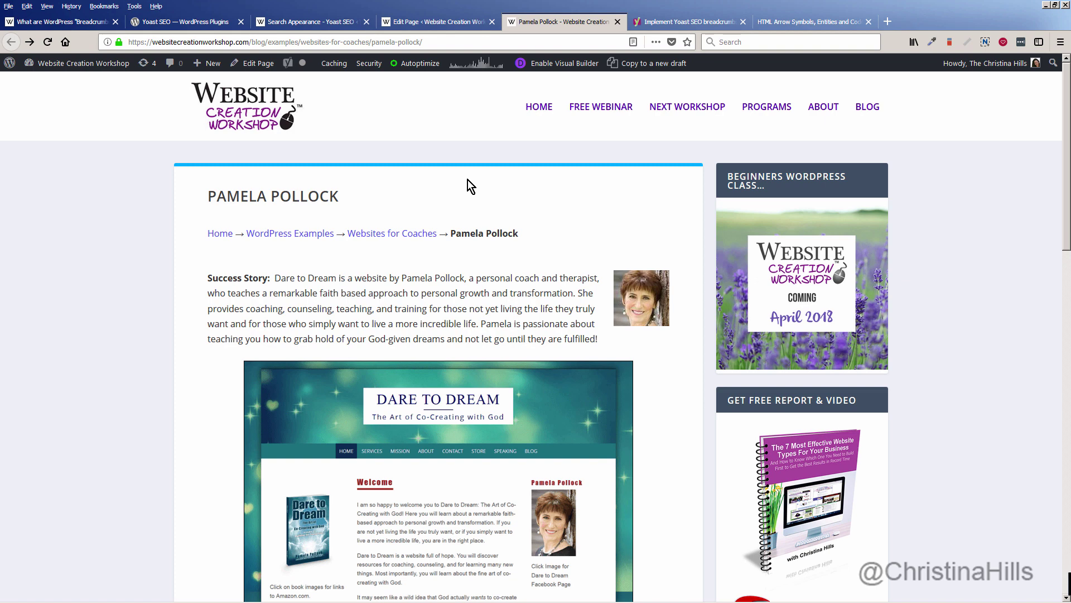
pyautogui.click(823, 106)
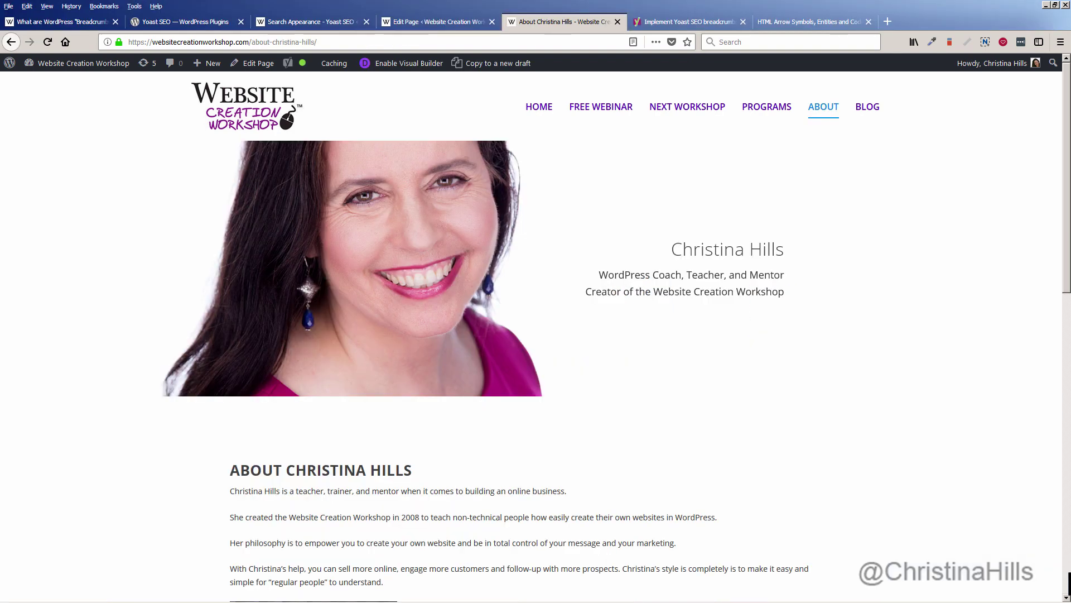